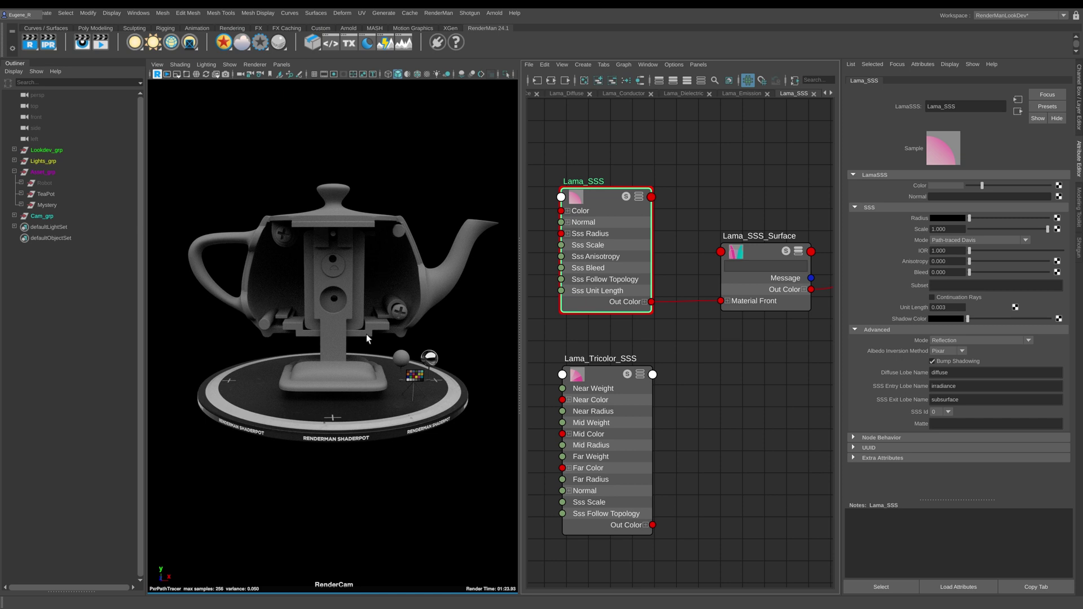
# Give Lama_SSS a dark reddish-brown Color and an orange SSS Radius from the swatches
pyautogui.click(763, 251)
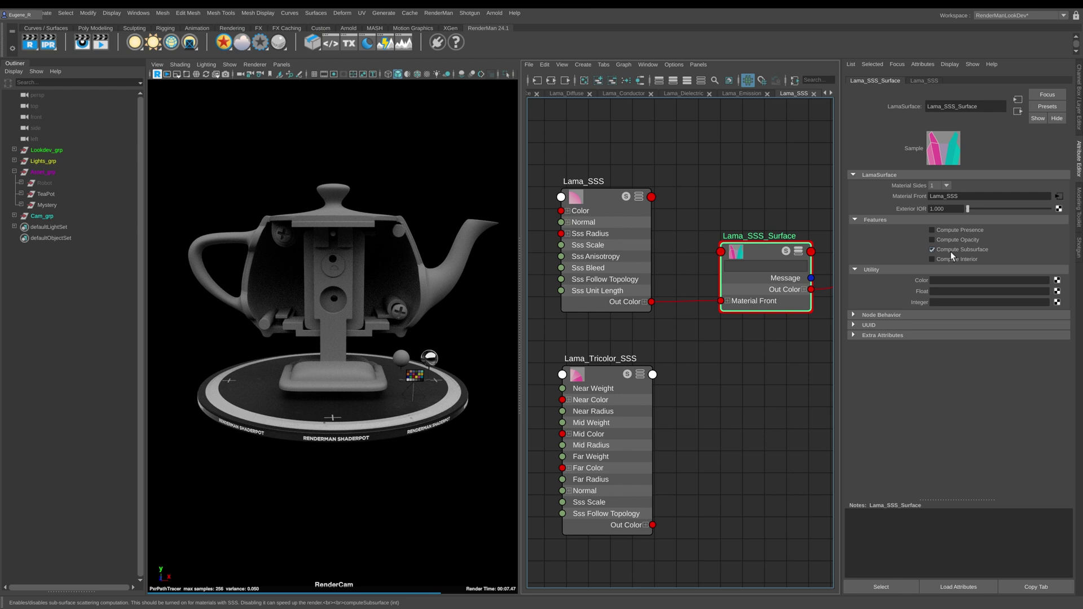
pyautogui.click(609, 202)
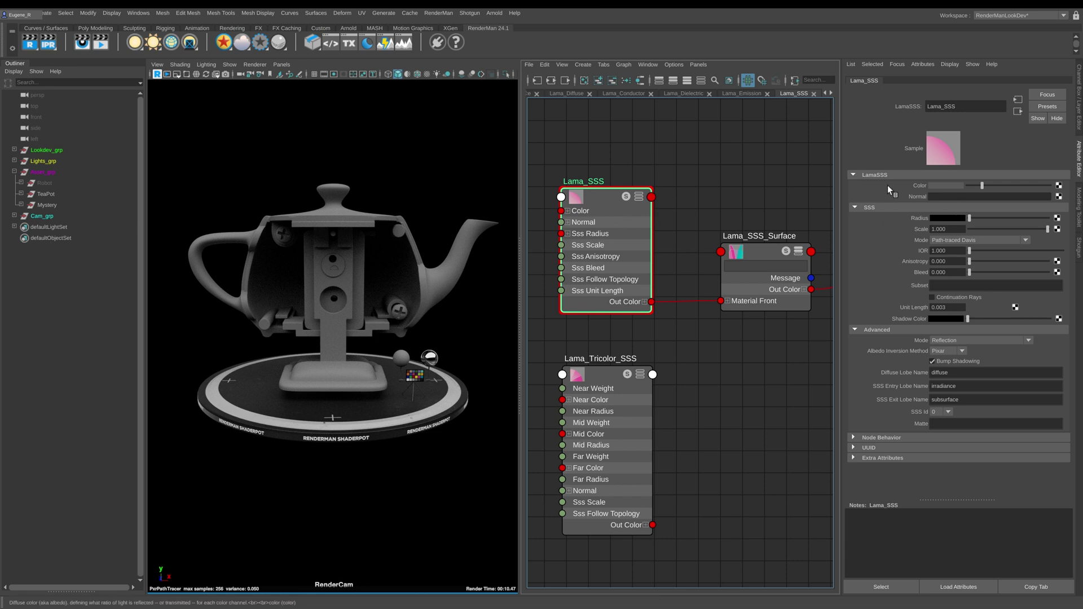
pyautogui.click(942, 186)
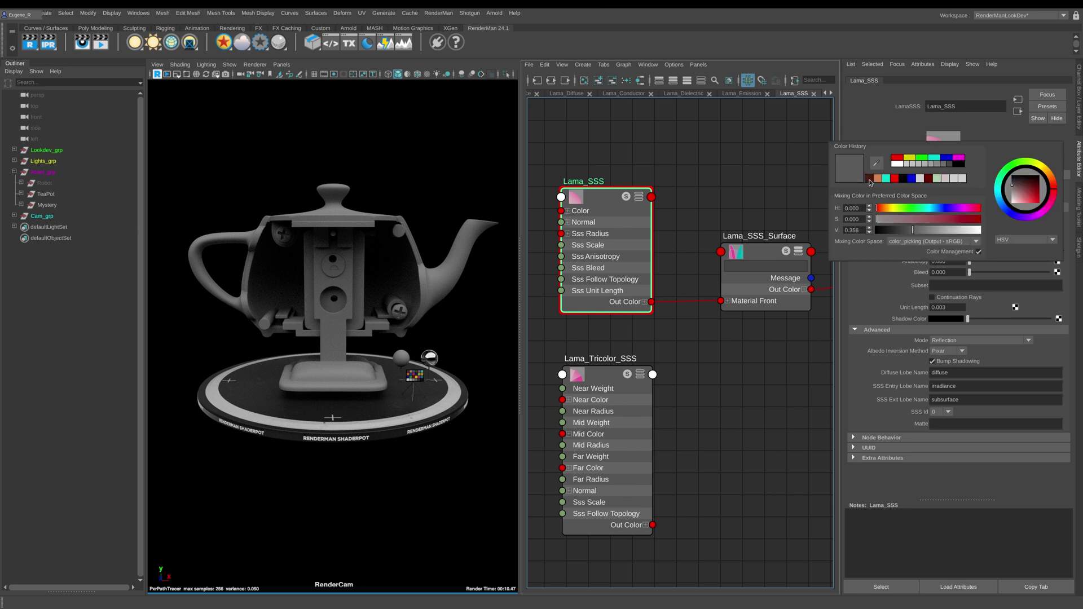
pyautogui.click(870, 180)
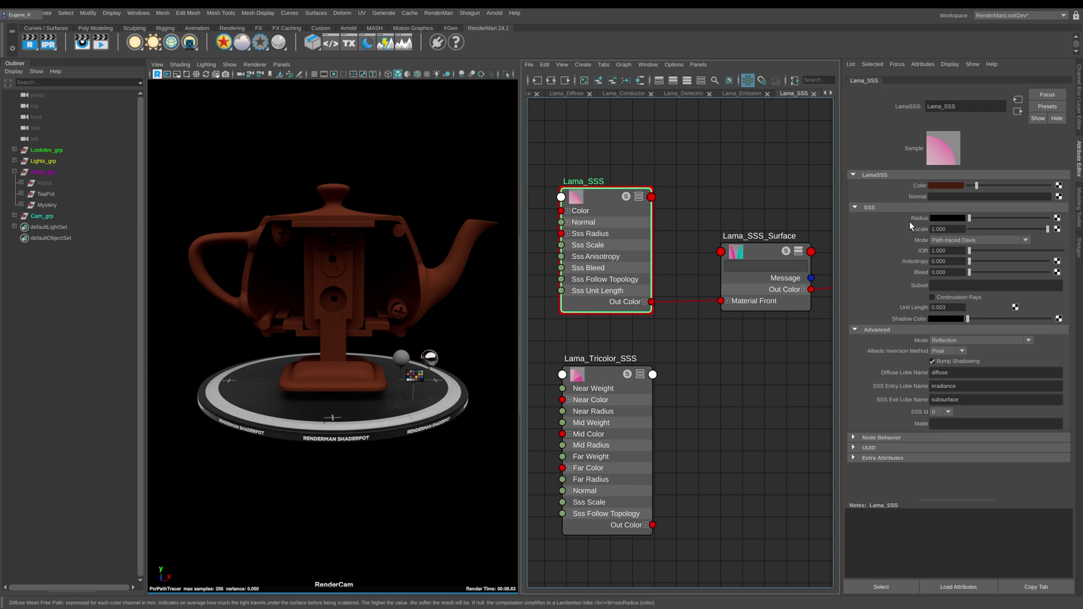
pyautogui.click(938, 218)
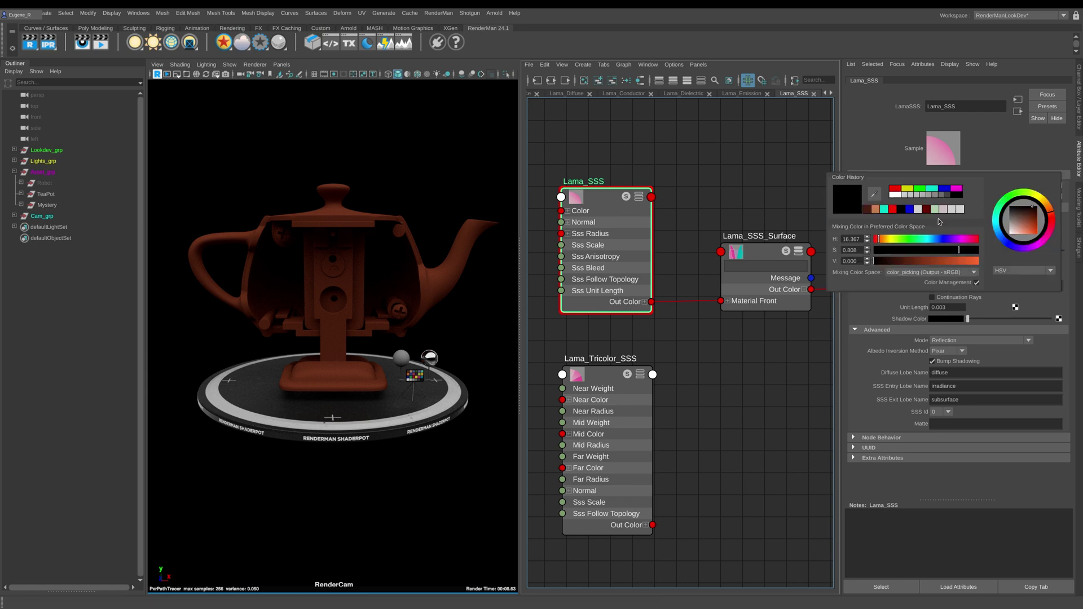
pyautogui.click(875, 210)
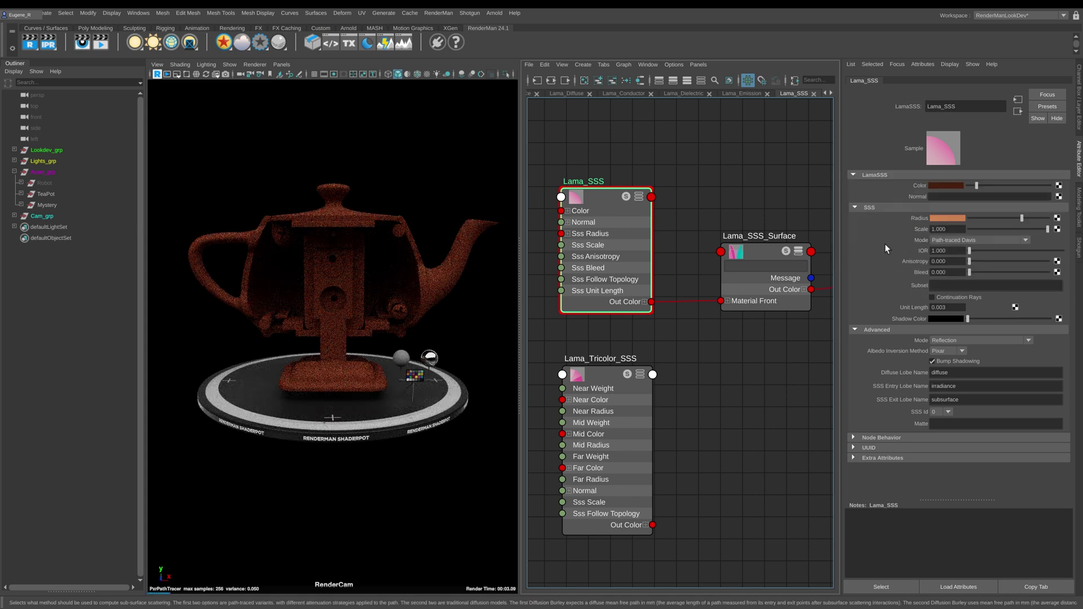
pyautogui.click(939, 229)
pyautogui.write('2')
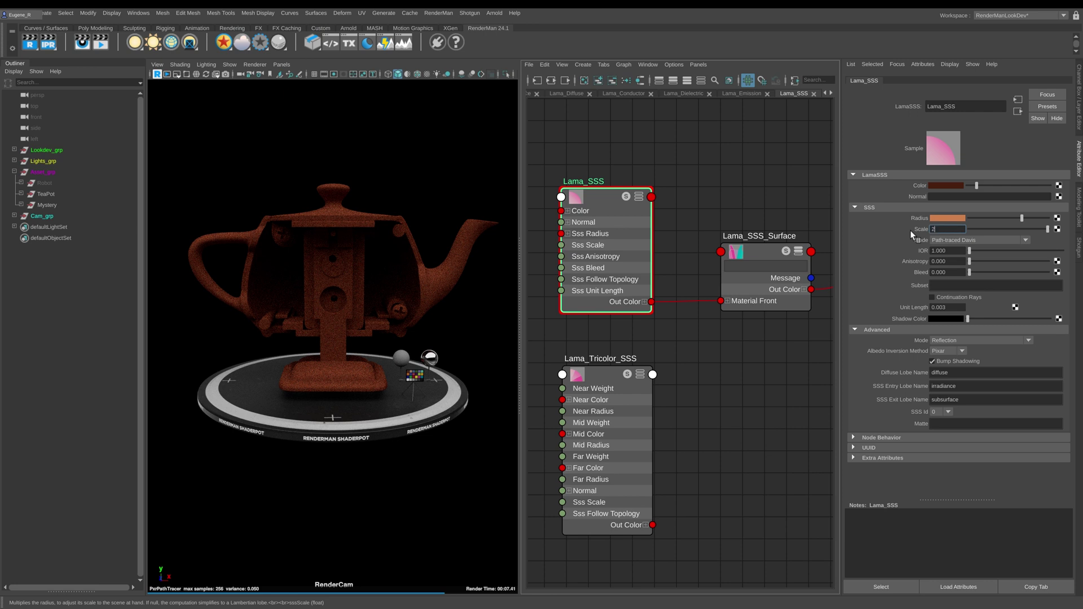
pyautogui.write('2')
pyautogui.press('Return')
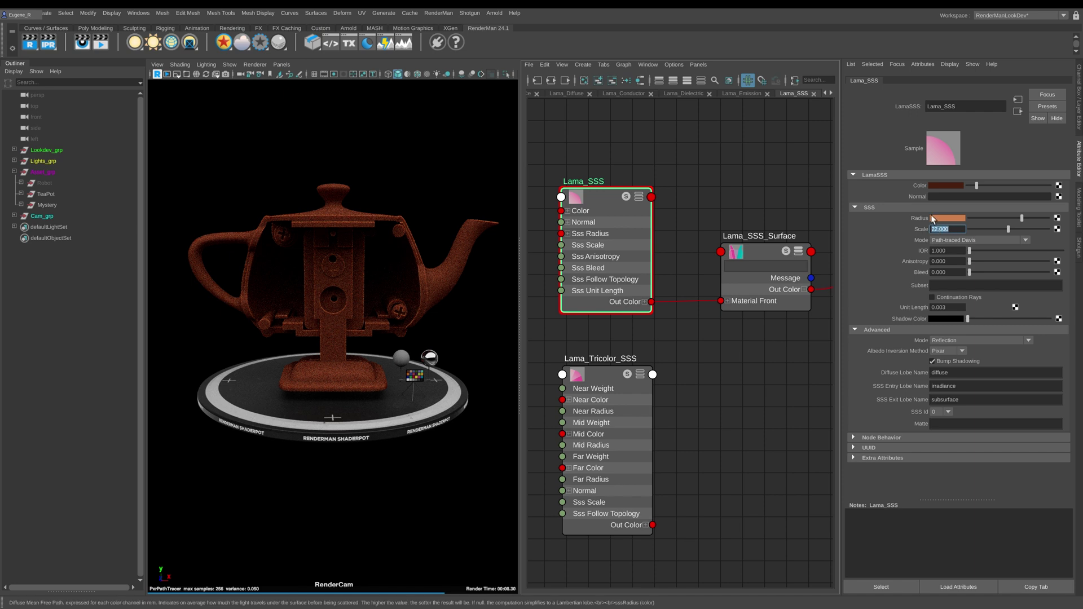
pyautogui.press('Return')
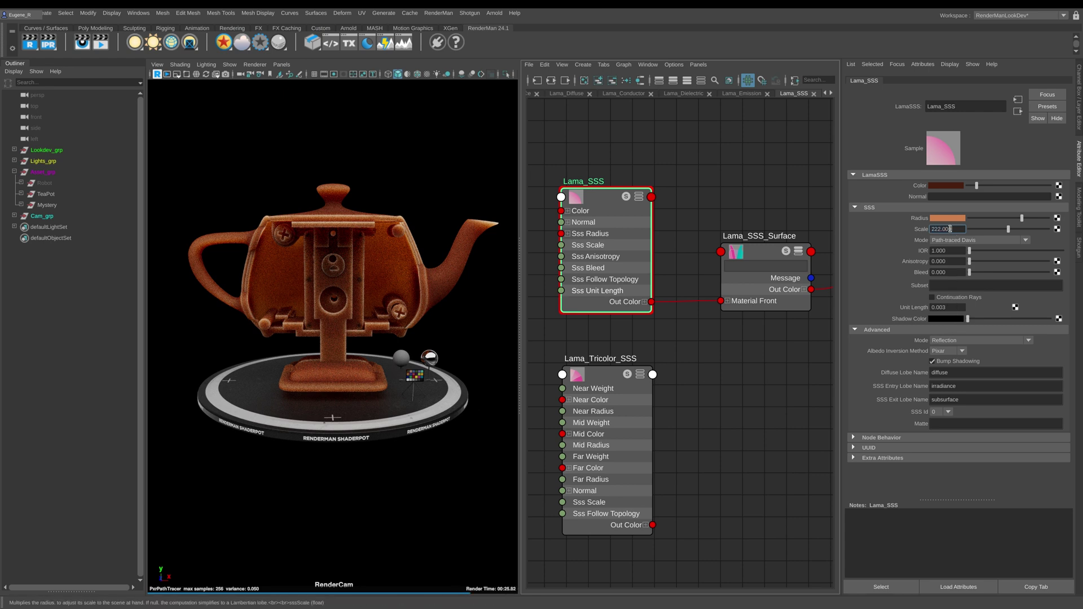
pyautogui.write('1')
pyautogui.press('Return')
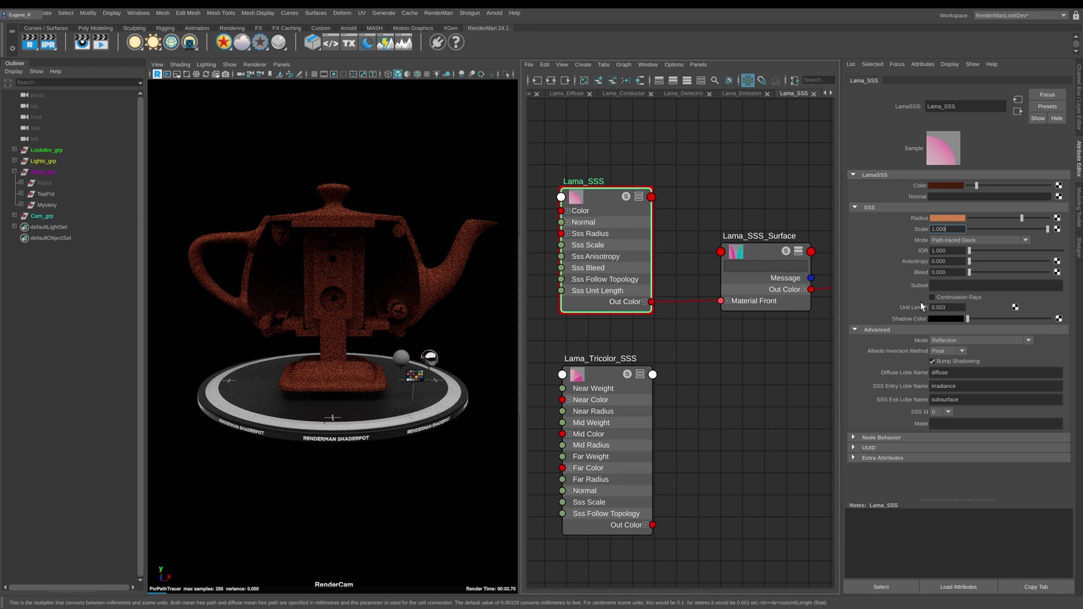
# Set the Lama_SSS Unit Length to 0.1
pyautogui.doubleClick(941, 307)
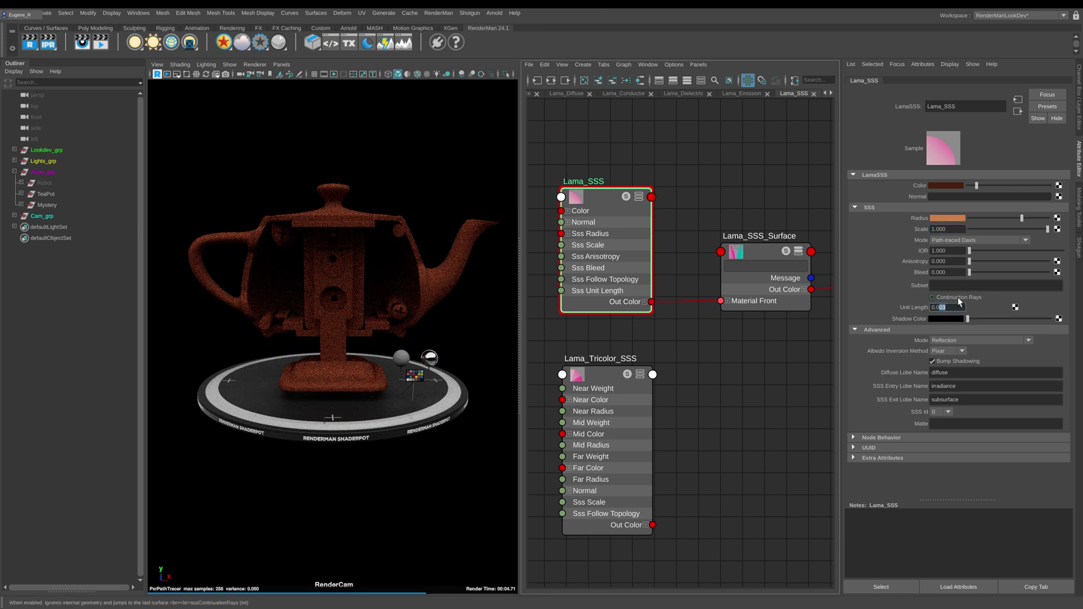
pyautogui.write('0.1')
pyautogui.press('Return')
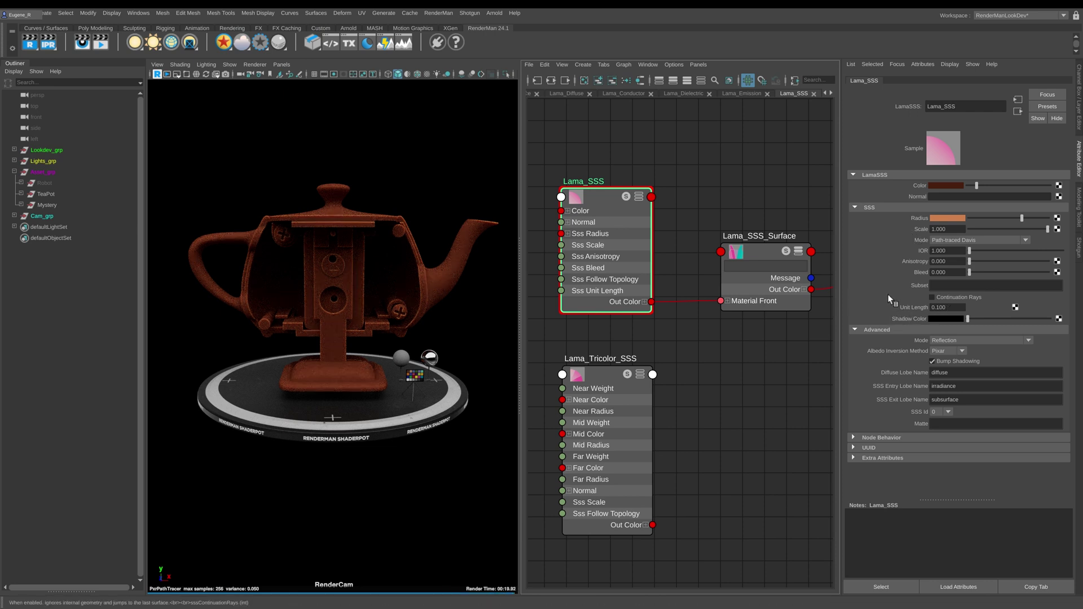
# Try an SSS Scale of 22, then 10, settling on 5
pyautogui.click(936, 229)
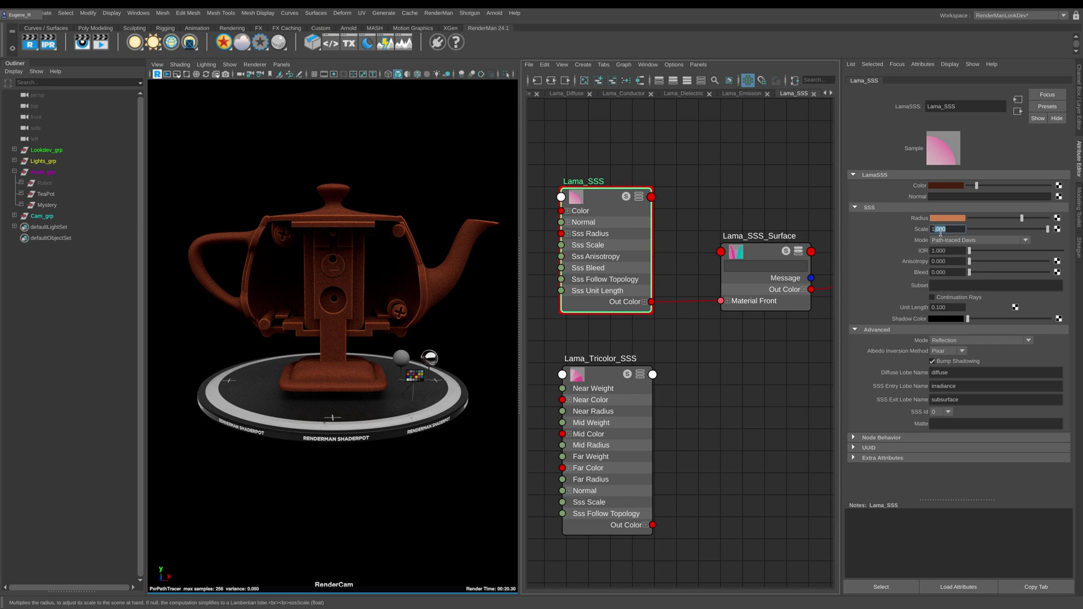
pyautogui.write('22')
pyautogui.press('Return')
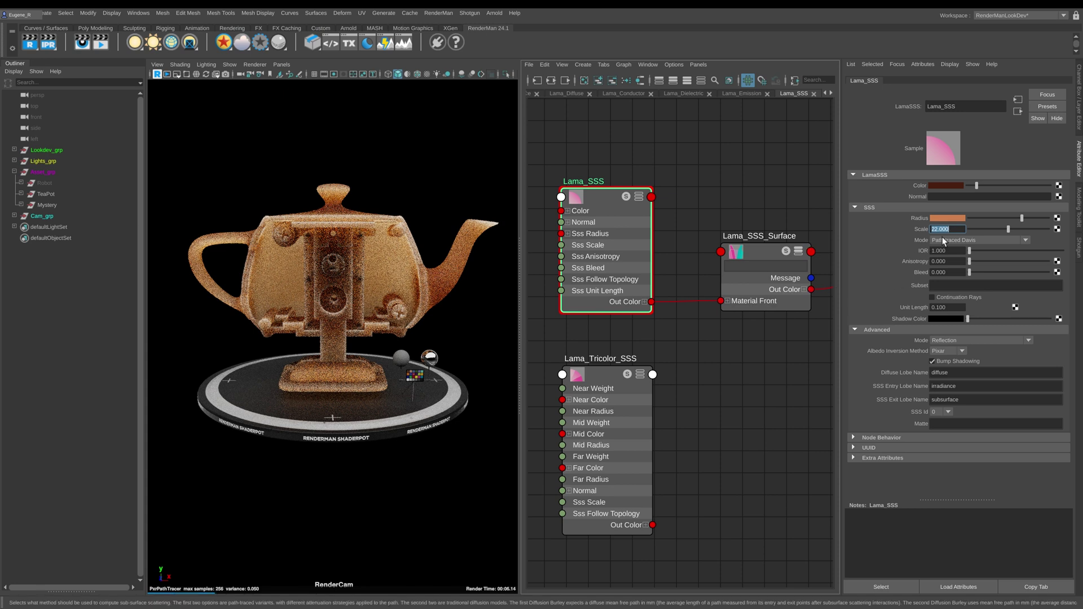
pyautogui.write('10')
pyautogui.press('Return')
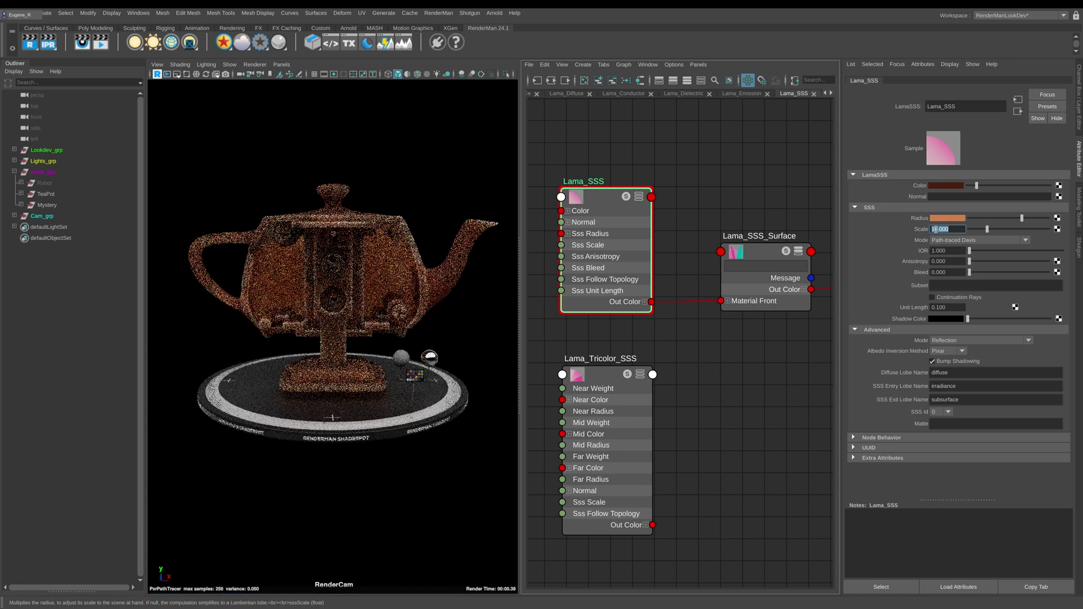
pyautogui.write('5')
pyautogui.press('Return')
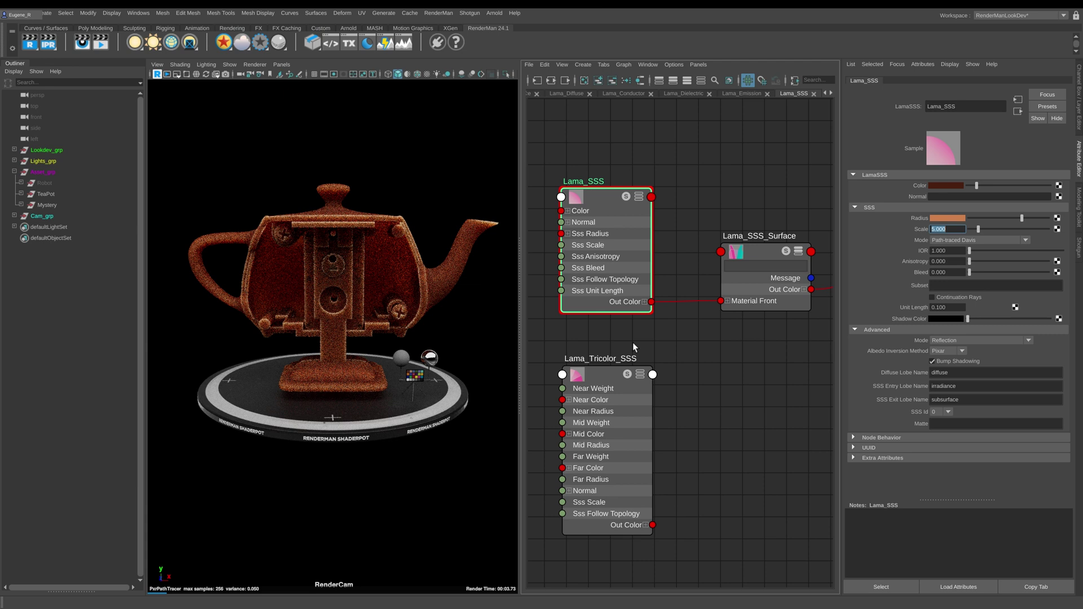
# Keep the scattering mode at Path-traced Davis and set the IOR to 1.33
pyautogui.click(943, 242)
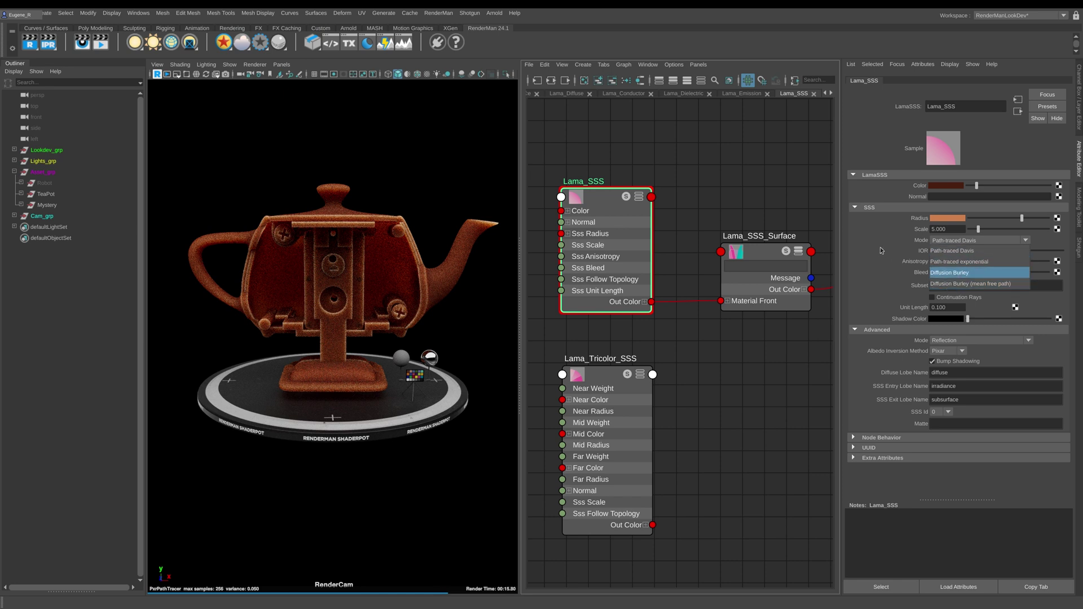
pyautogui.click(933, 252)
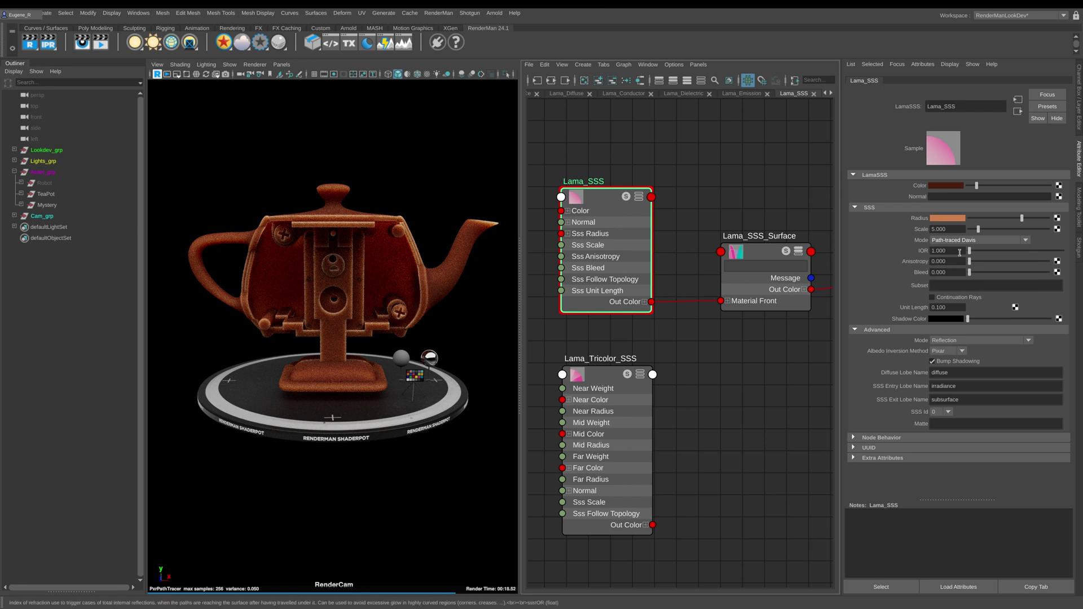
pyautogui.moveTo(955, 255); pyautogui.dragTo(913, 250)
pyautogui.write('1.33')
pyautogui.press('Return')
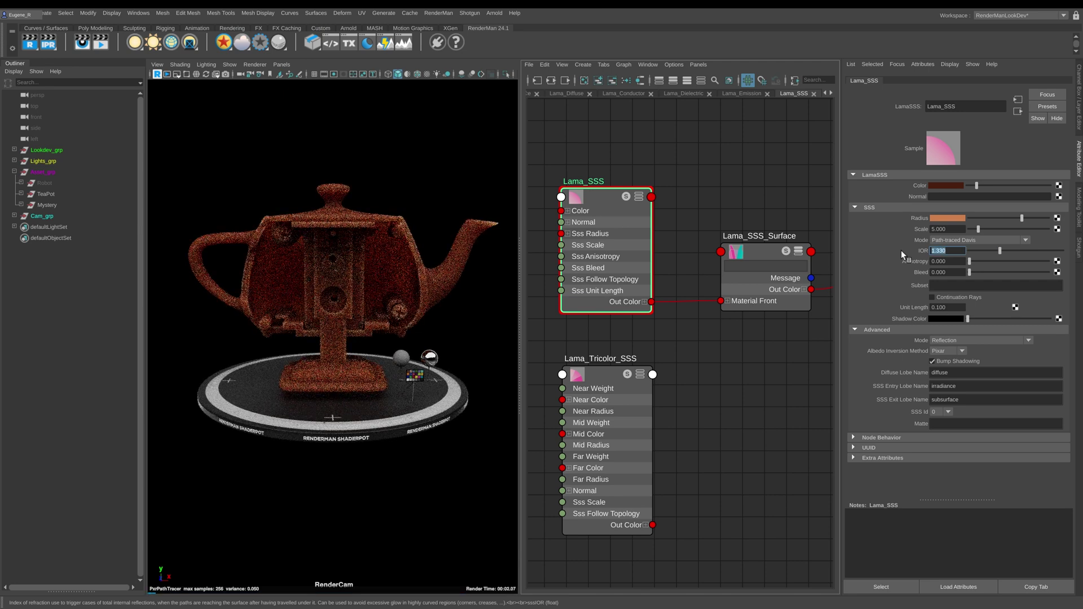
# Raise the Lama_SSS IOR to 1.44
pyautogui.write('1.44')
pyautogui.press('Return')
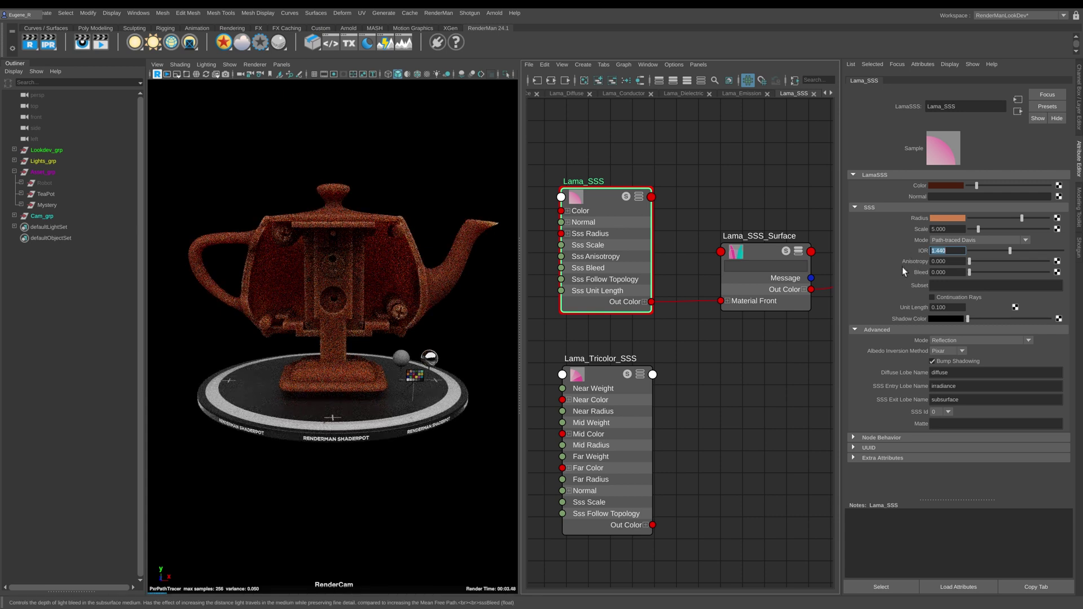
pyautogui.moveTo(903, 267); pyautogui.dragTo(899, 272, button='middle')
pyautogui.press('Return')
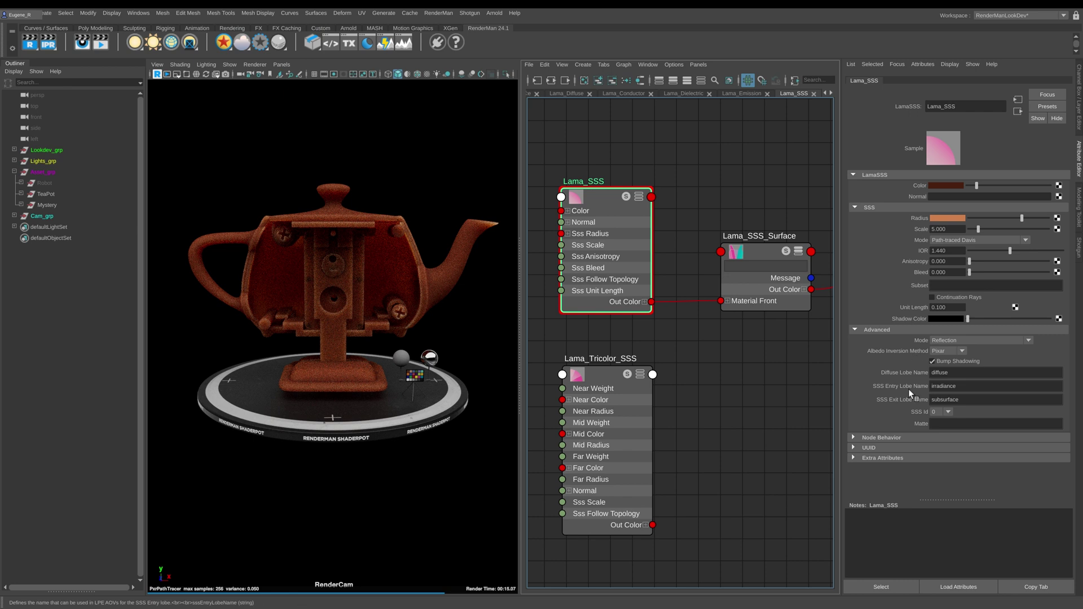
pyautogui.click(947, 341)
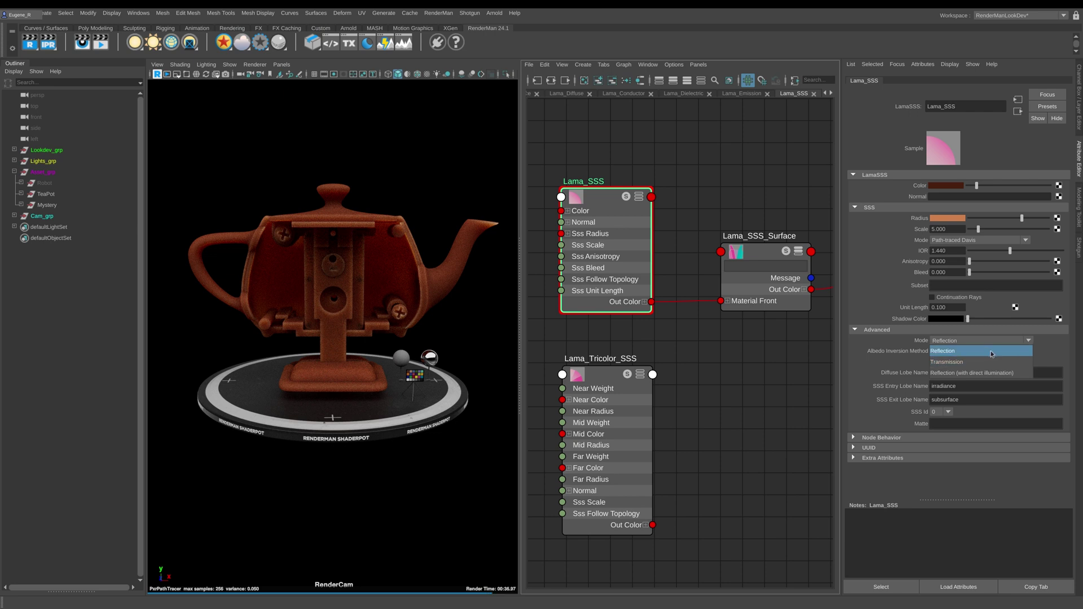
pyautogui.click(974, 350)
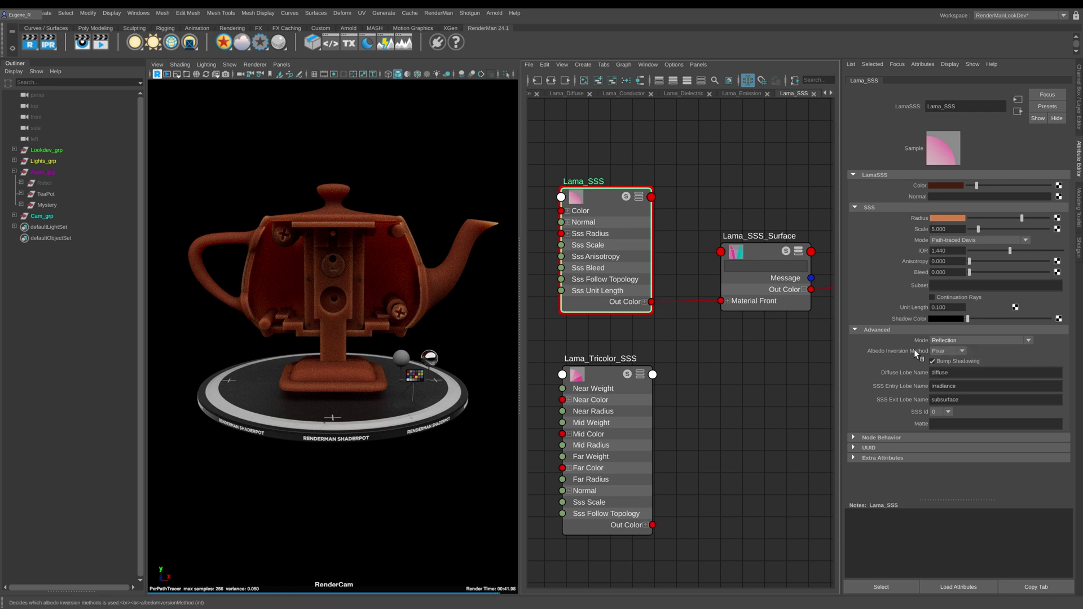
pyautogui.click(948, 352)
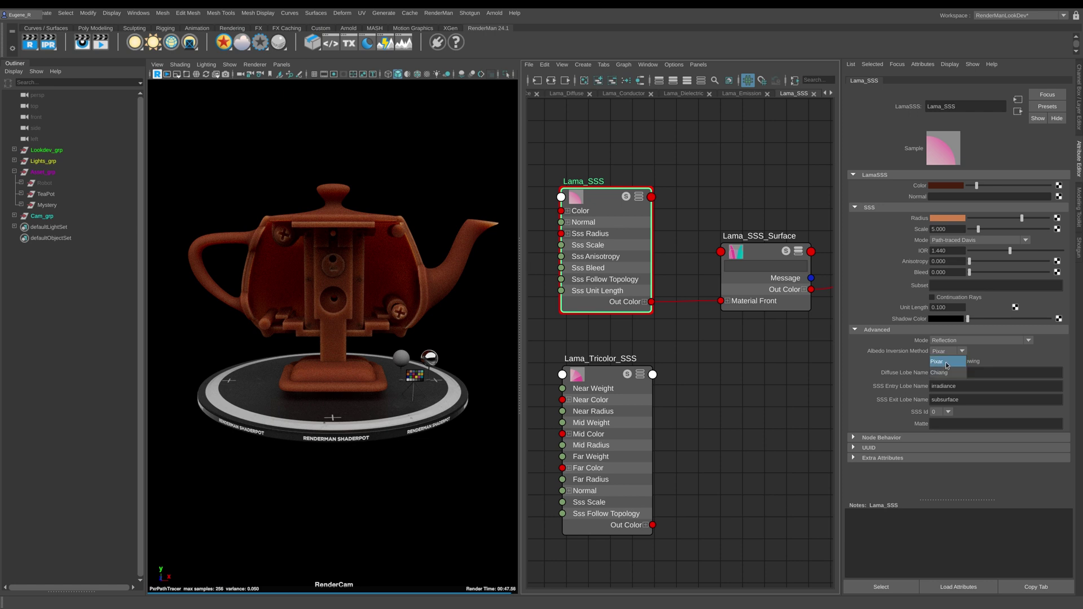
pyautogui.click(947, 373)
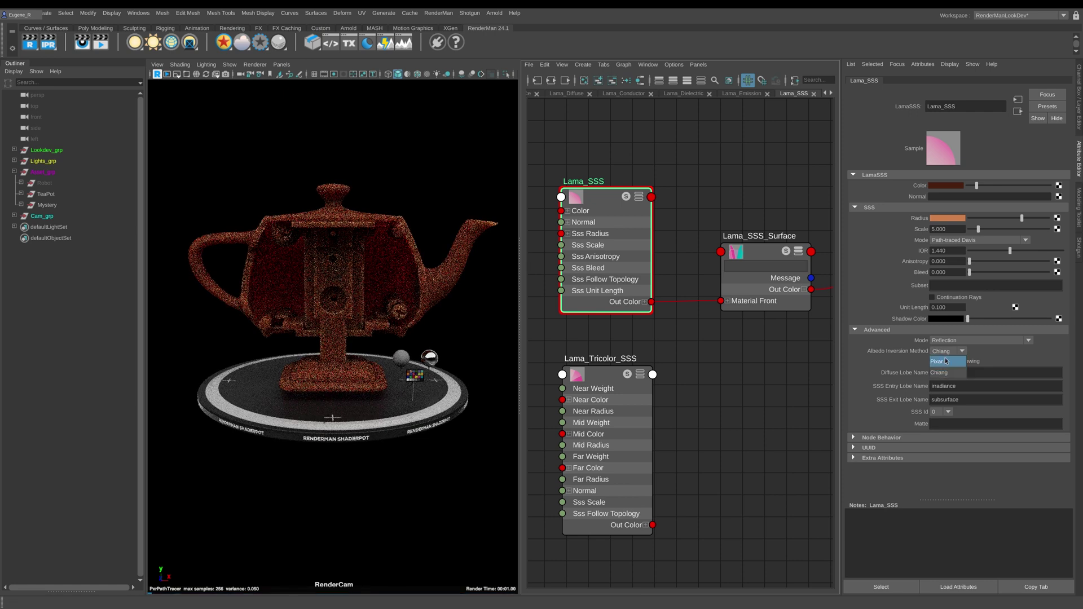
pyautogui.click(946, 351)
pyautogui.click(946, 364)
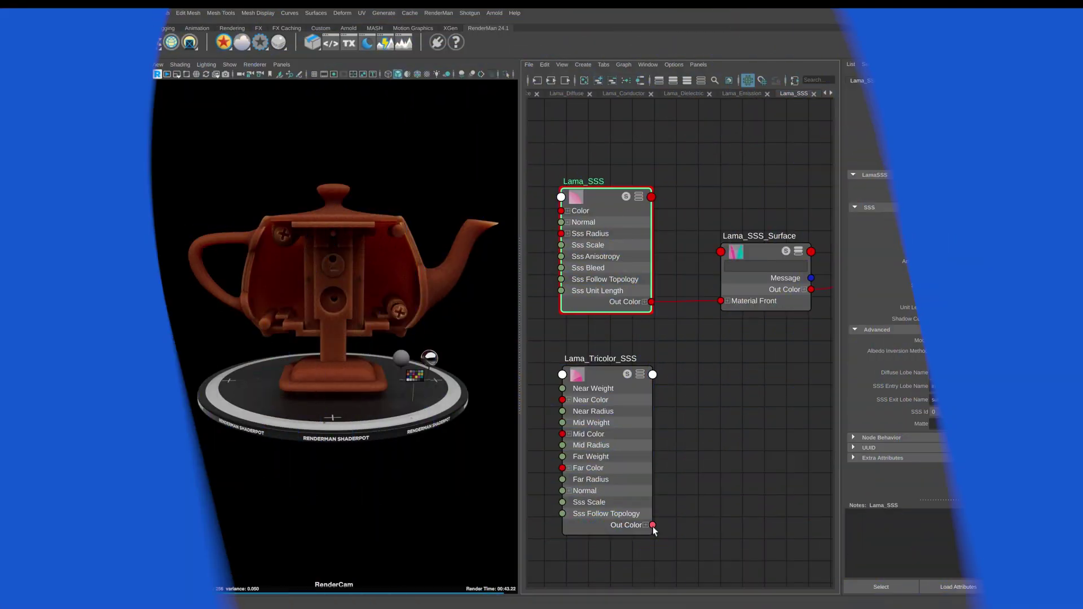
# Connect Lama_Tricolor_SSS Out Color to the Material Front input of Lama_SSS_Surface
pyautogui.moveTo(653, 525); pyautogui.dragTo(720, 302)
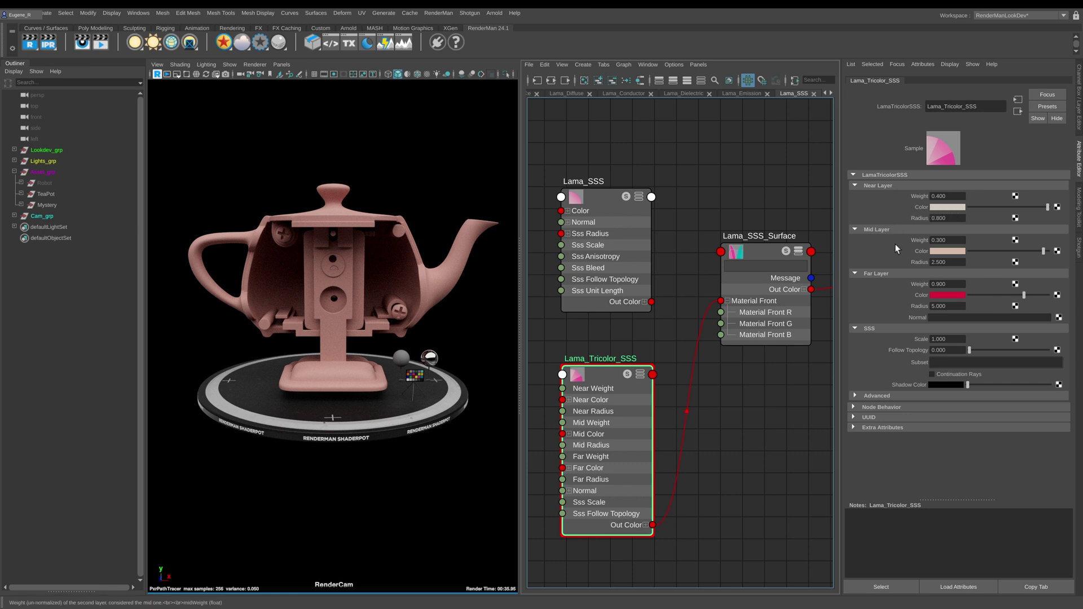
# Set the Lama_Tricolor_SSS SSS Scale to 22, then to 44
pyautogui.doubleClick(948, 338)
pyautogui.write('22')
pyautogui.press('Return')
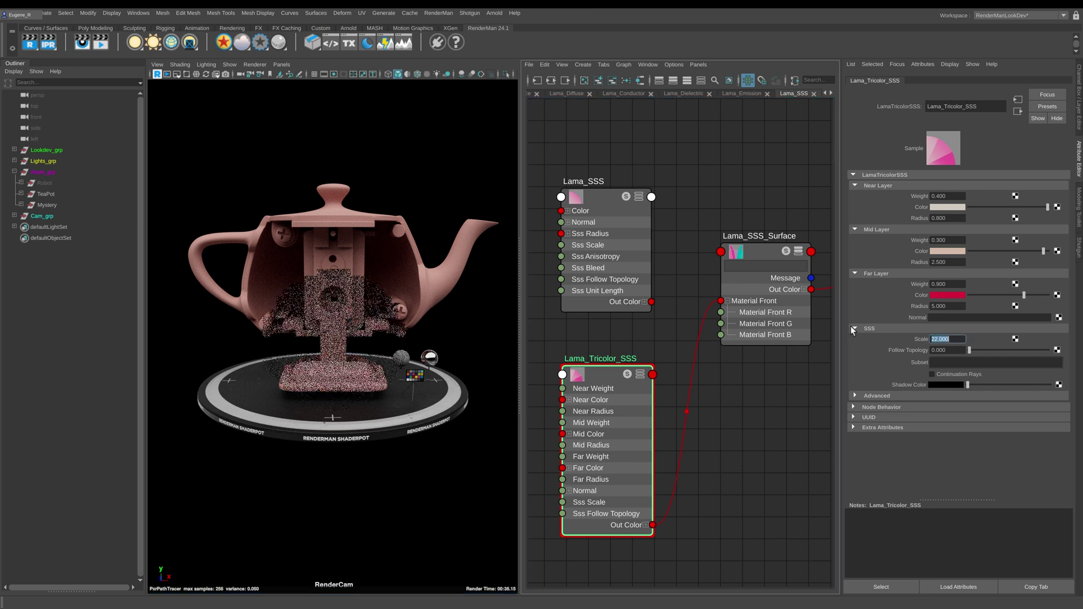
pyautogui.write('44')
pyautogui.press('Return')
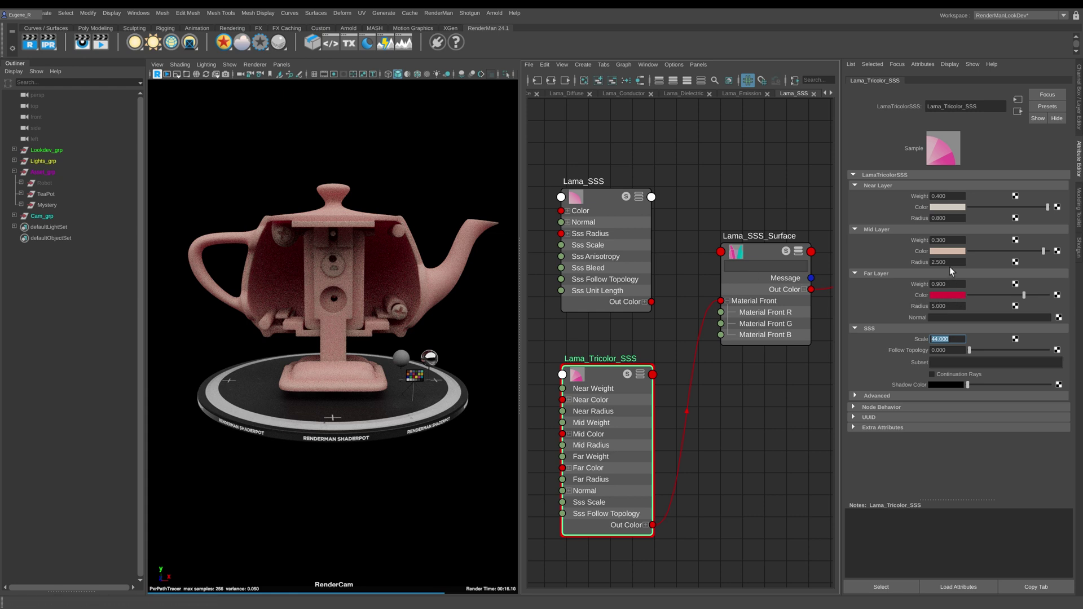
# Make the Mid Layer cyan with radius 12, and the Near Layer green, then light grey
pyautogui.click(946, 208)
pyautogui.click(927, 182)
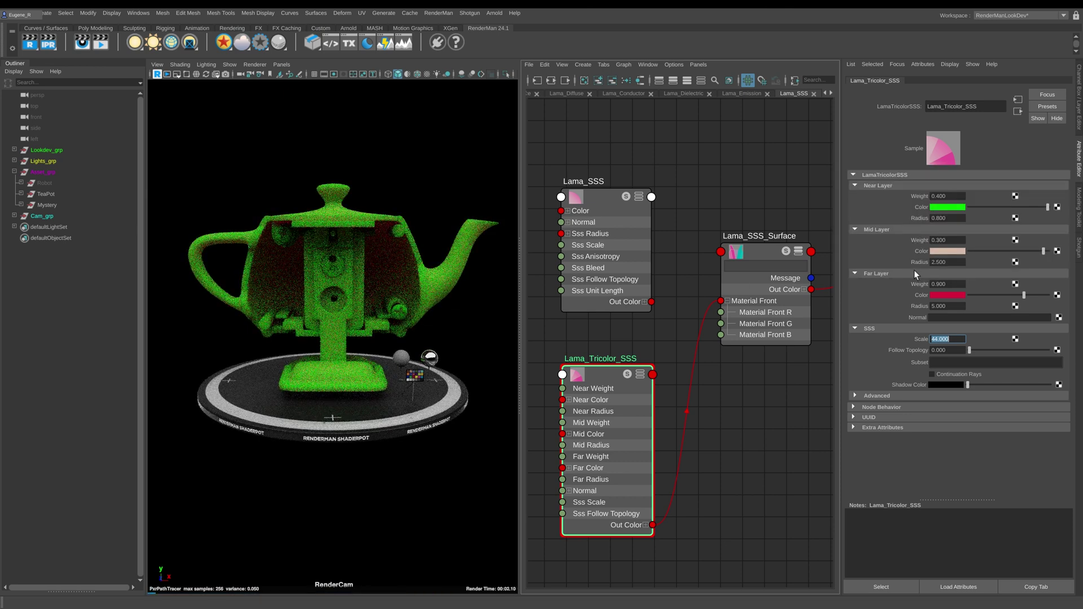
pyautogui.click(944, 251)
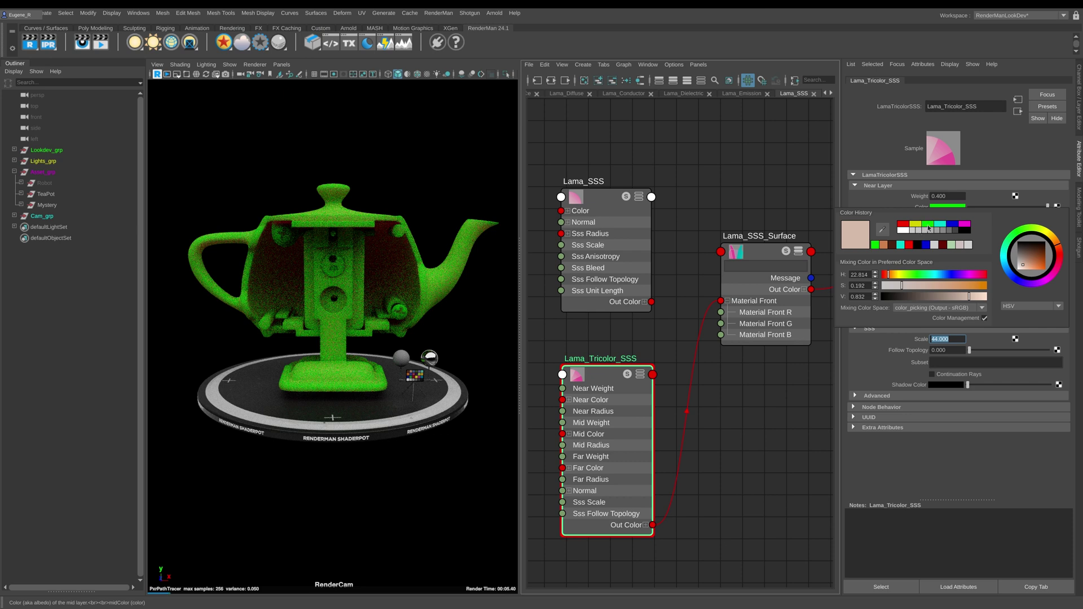
pyautogui.click(941, 224)
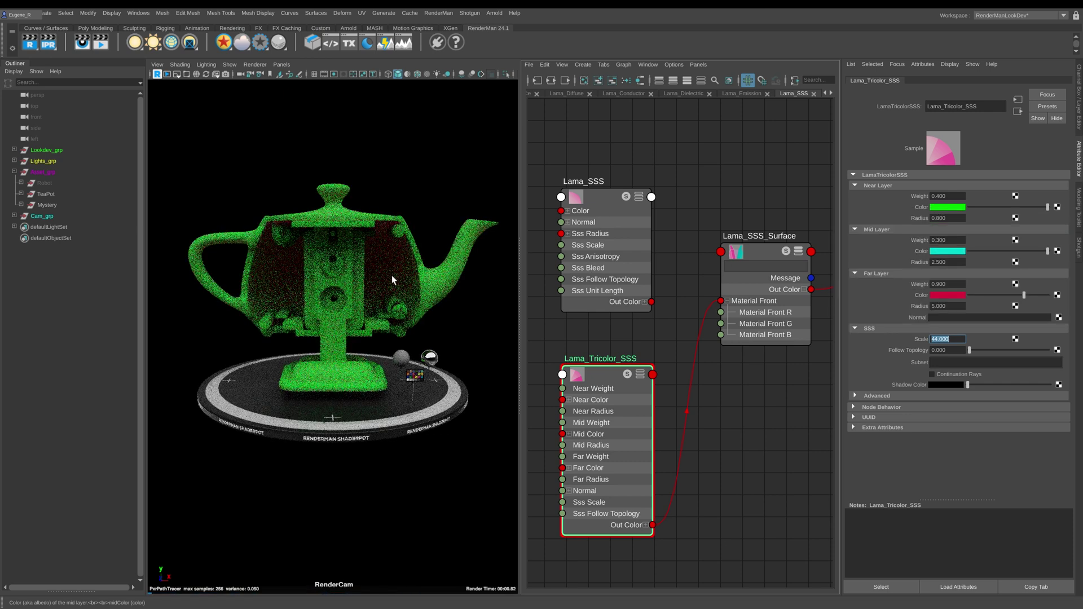
pyautogui.click(948, 262)
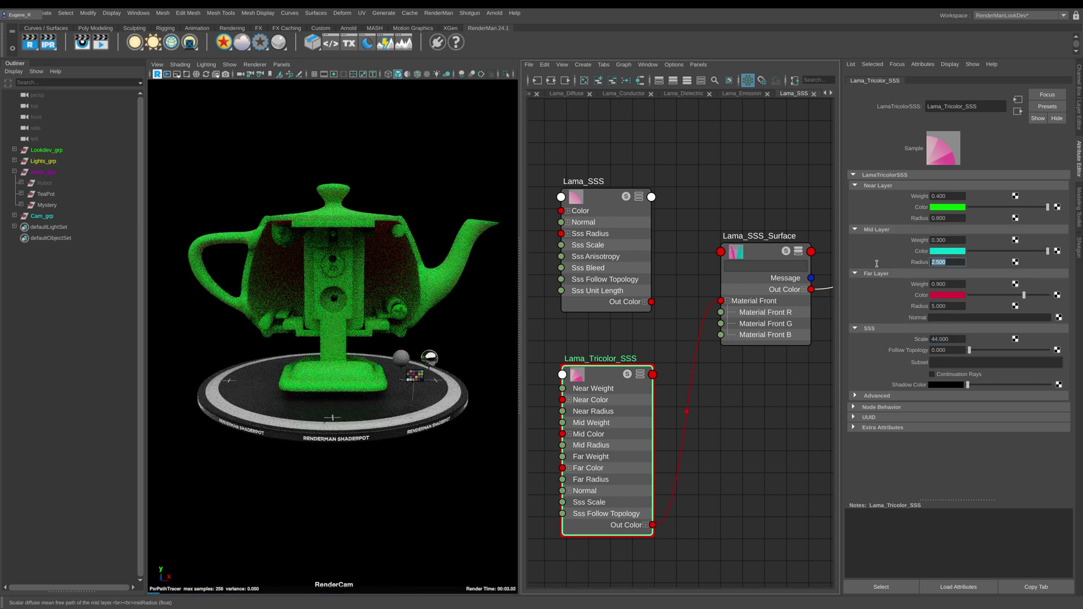
pyautogui.write('12')
pyautogui.press('Return')
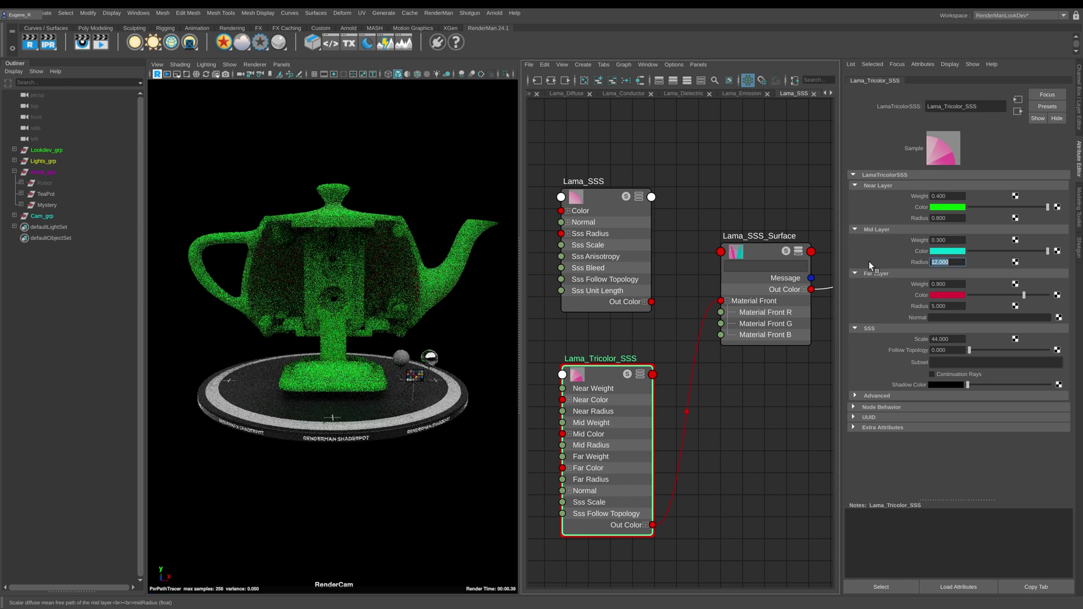
pyautogui.click(960, 208)
pyautogui.click(983, 199)
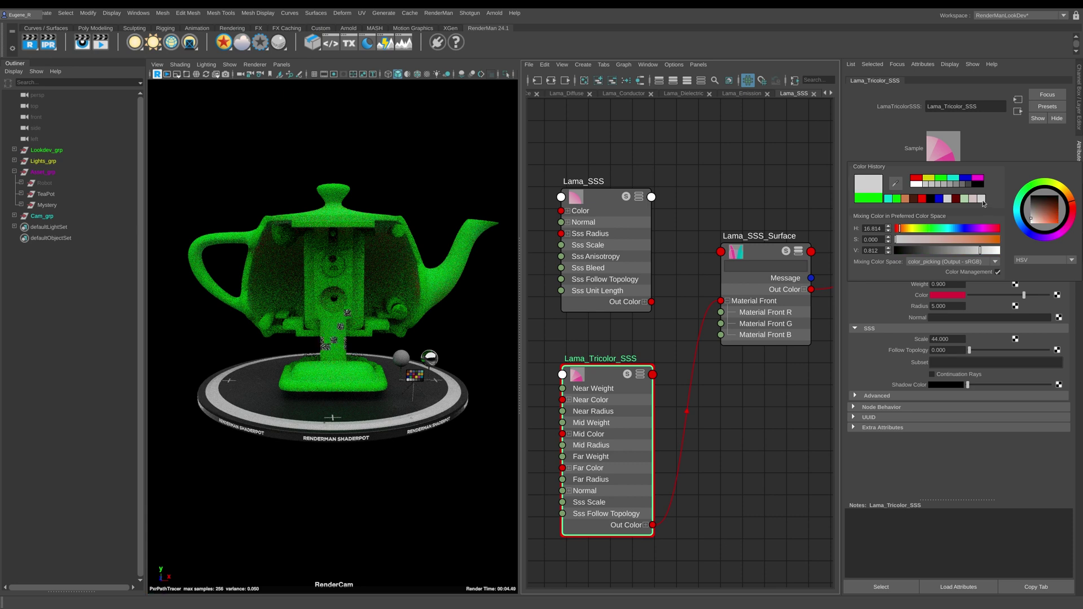